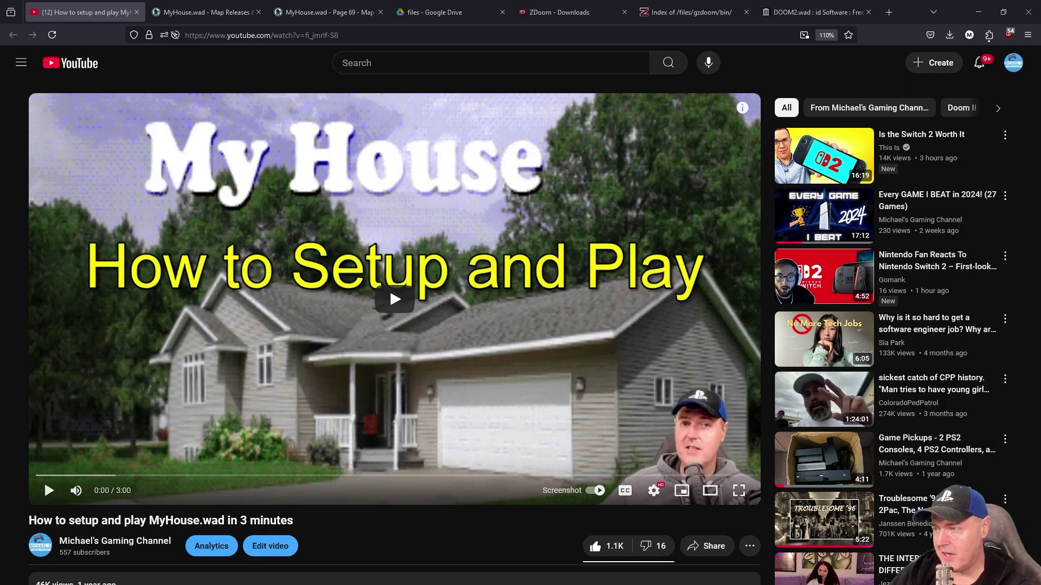
pyautogui.scroll(-3, 227, 427)
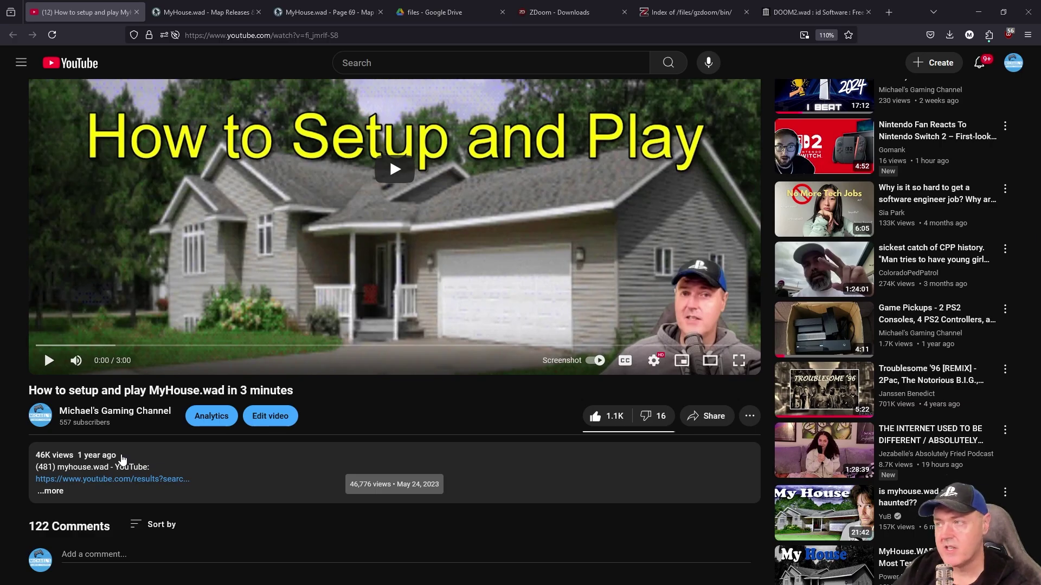
pyautogui.scroll(3, 138, 462)
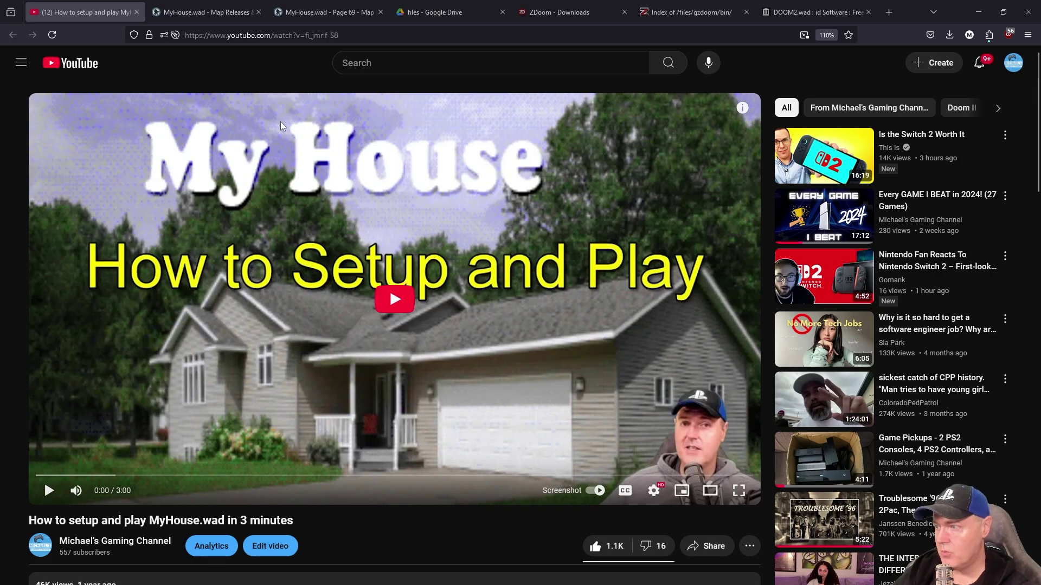
# - Locate myhouse.pk3 in the shared Google Drive files folder and check the MyHouse.wad forum thread
pyautogui.click(426, 12)
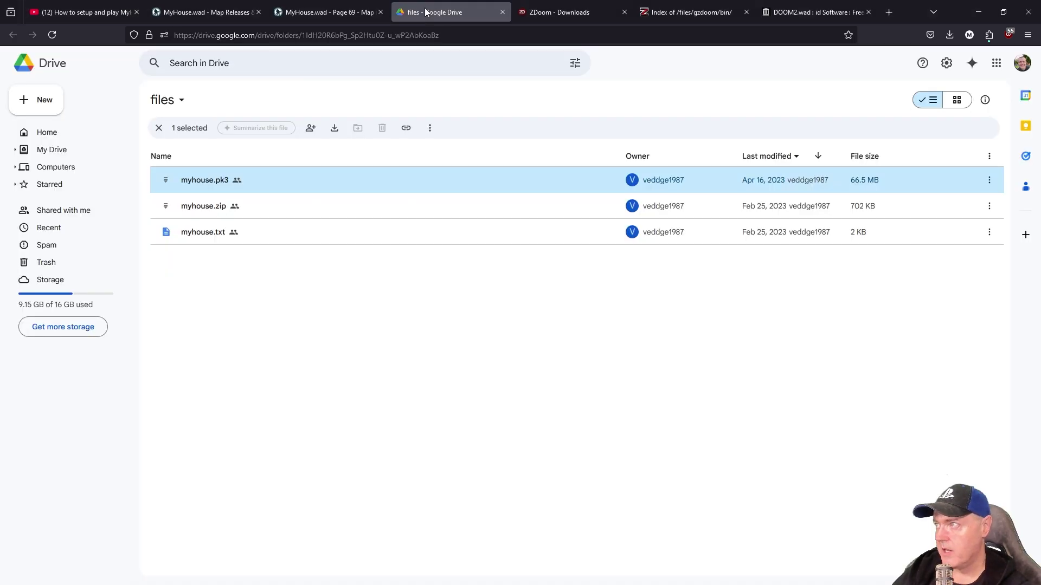
pyautogui.click(331, 310)
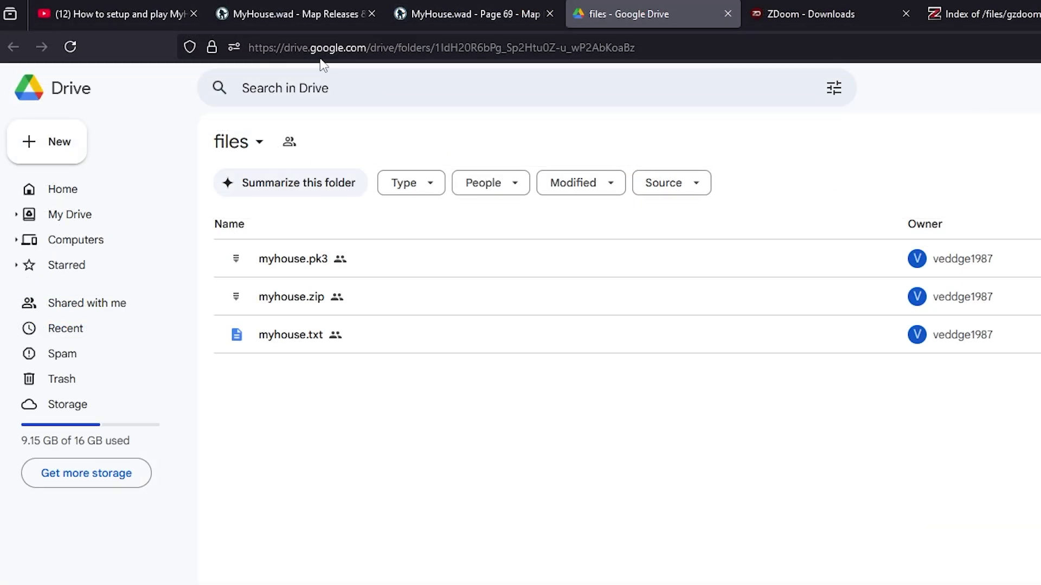
pyautogui.click(294, 269)
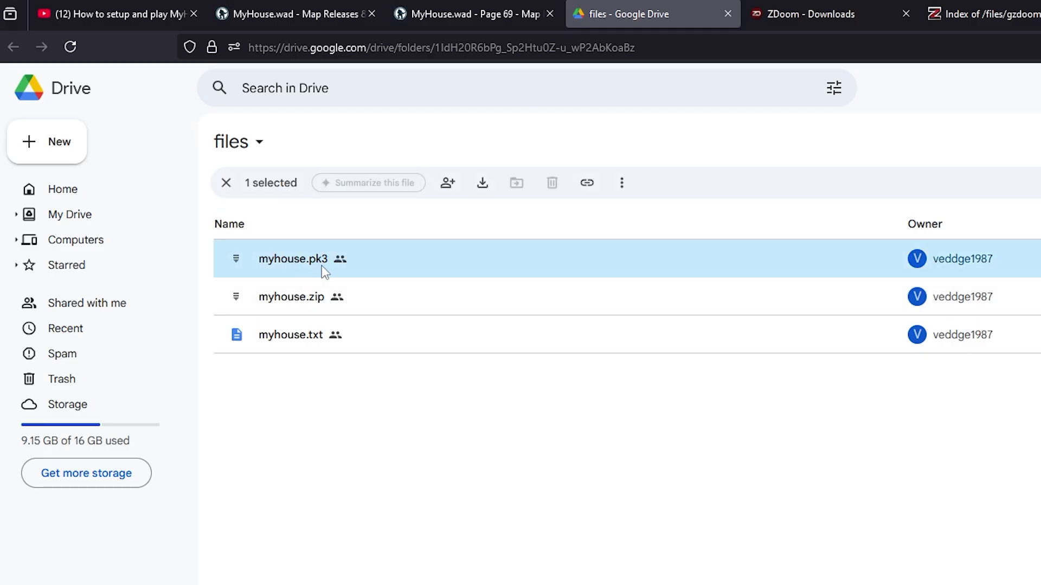
pyautogui.click(275, 12)
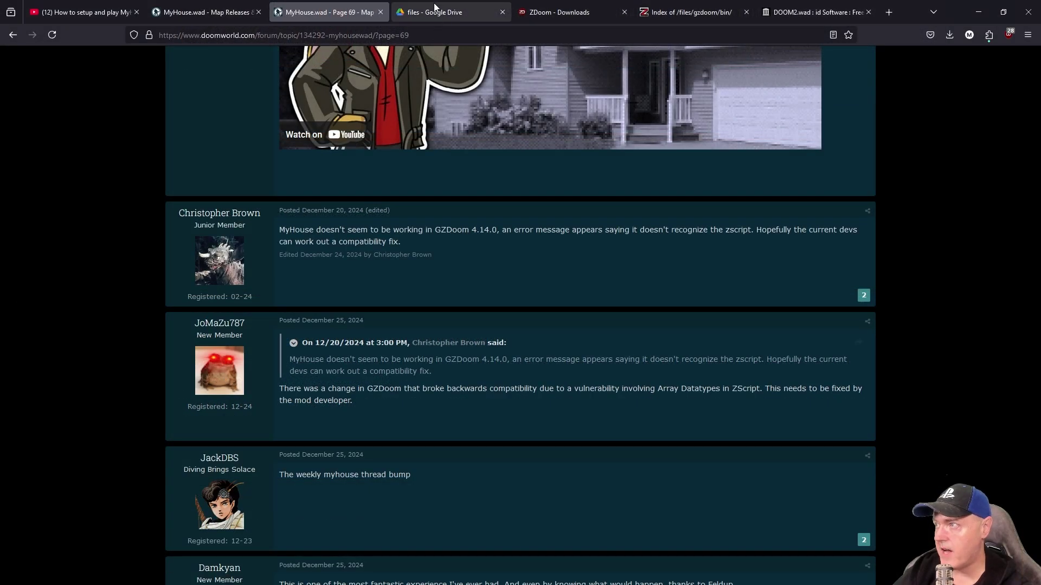
pyautogui.click(435, 7)
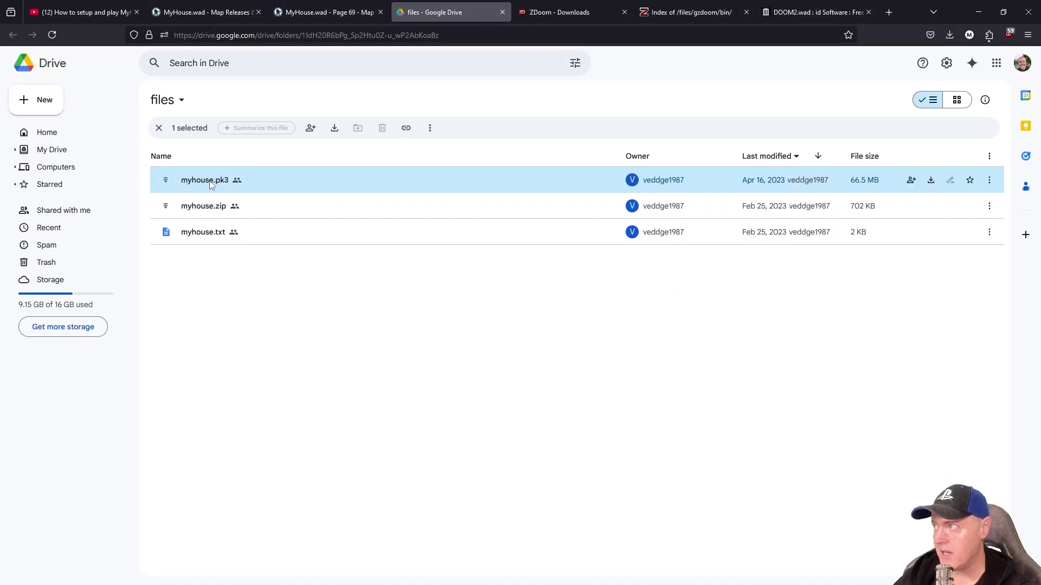
# - Review the GZDoom v4.14.0 download options on the ZDoom downloads page
pyautogui.click(558, 11)
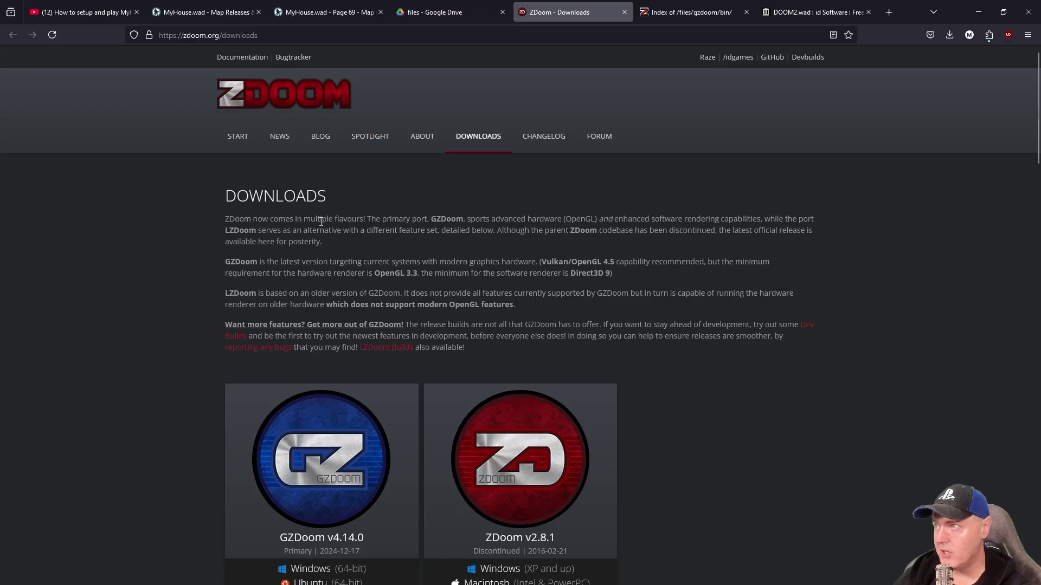
pyautogui.scroll(-3, 379, 255)
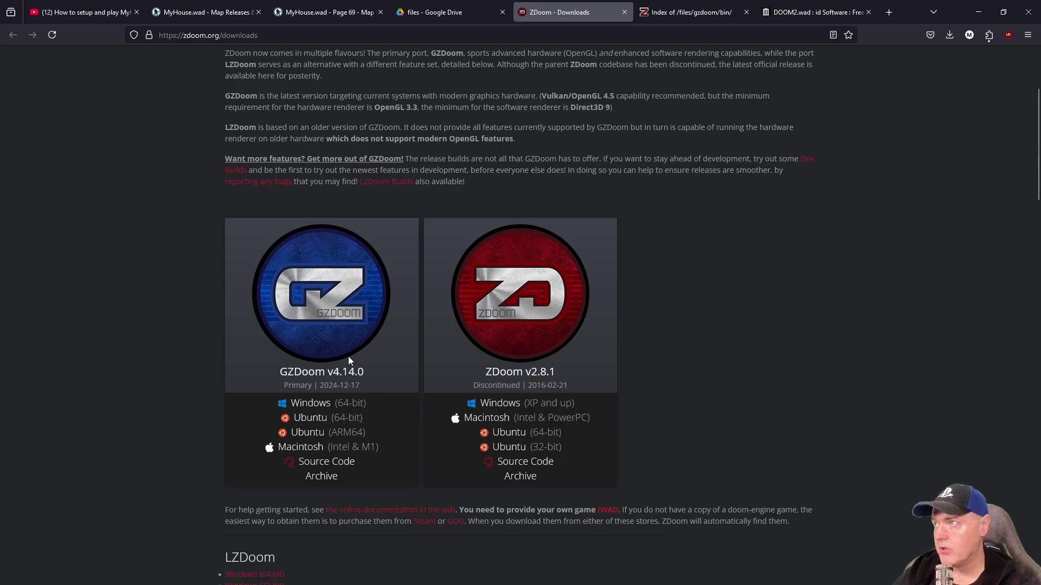
pyautogui.scroll(3, 348, 360)
# - Return to page 69 of the MyHouse.wad forum thread and try to run DOOM 2: Hell on Earth in GZDoom 4.14.0
pyautogui.click(321, 11)
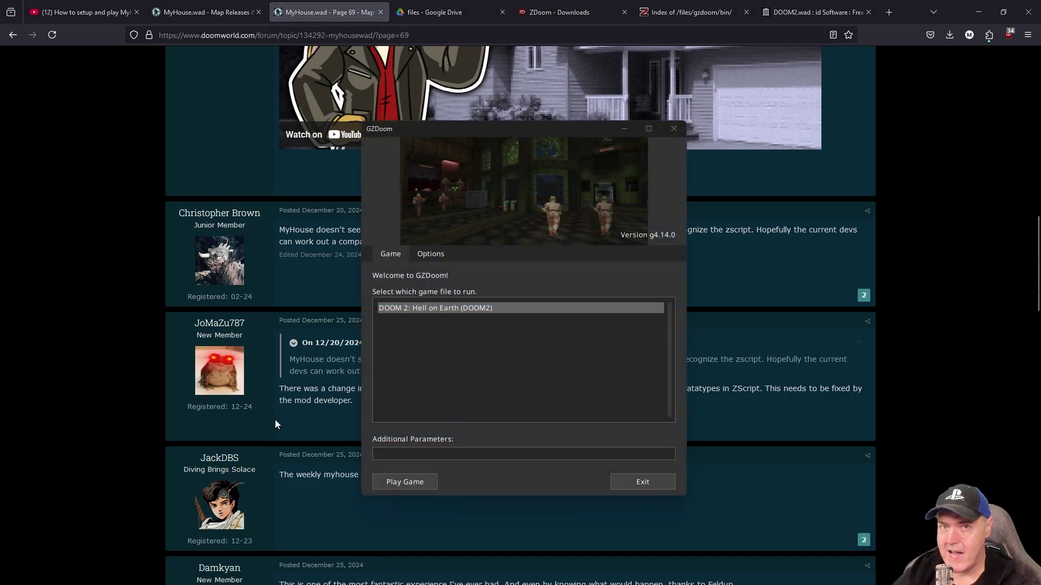
pyautogui.click(401, 482)
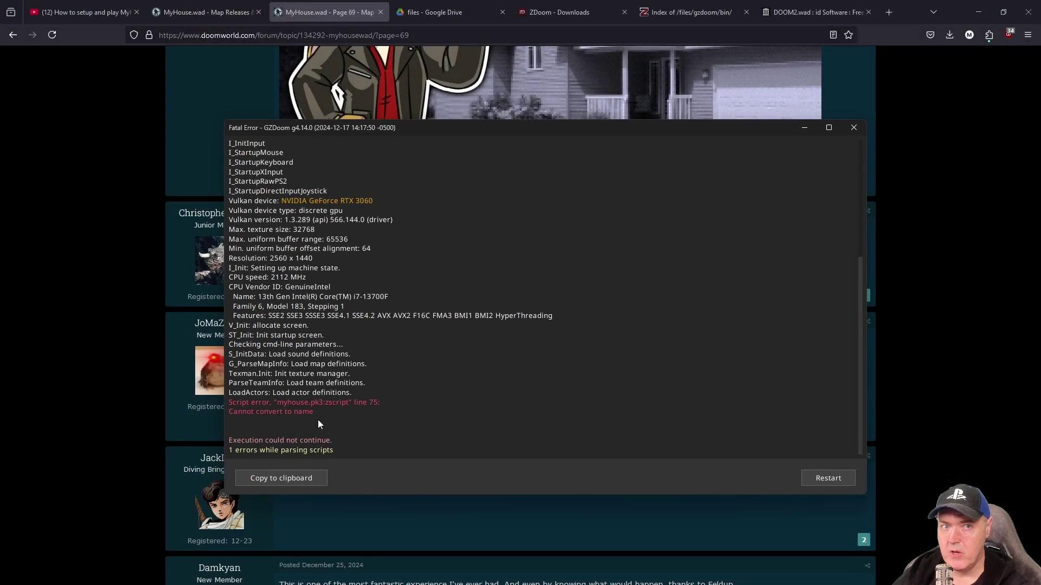
# - Look through the index of older GZDoom builds and the Windows release on the ZDoom downloads page
pyautogui.click(685, 11)
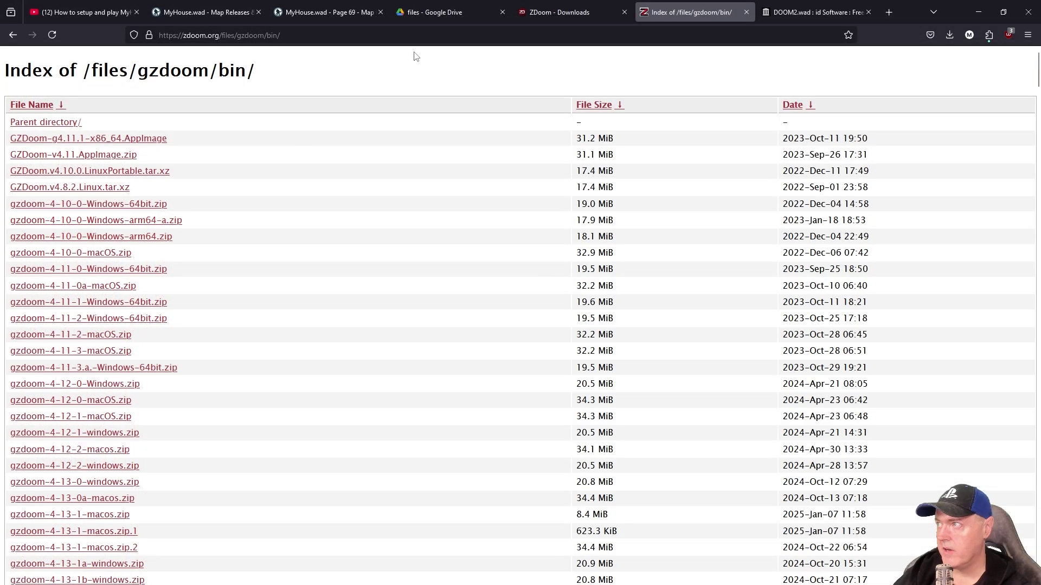
pyautogui.click(564, 11)
pyautogui.scroll(-1, 331, 314)
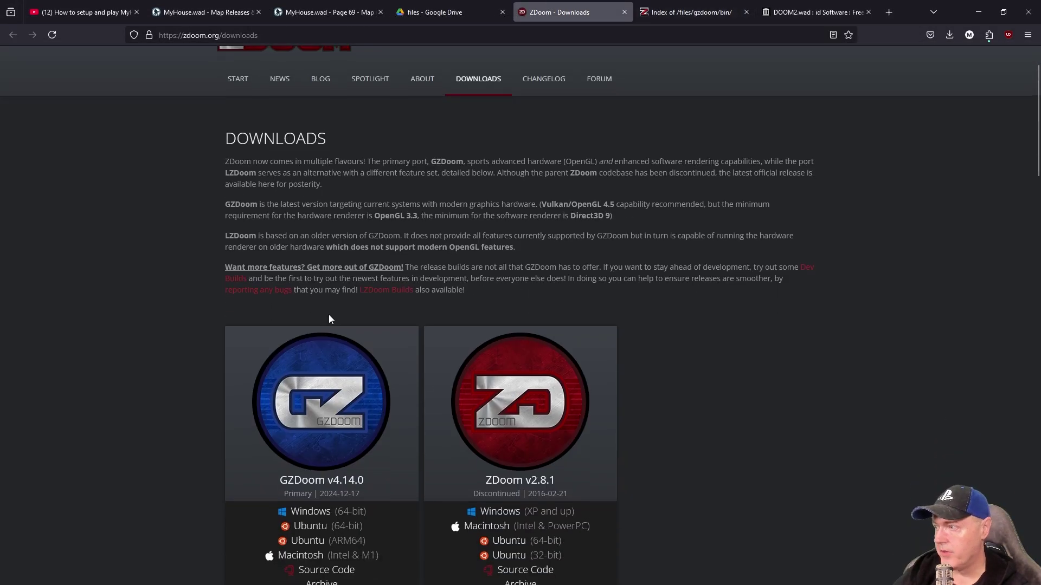
pyautogui.scroll(-2, 329, 319)
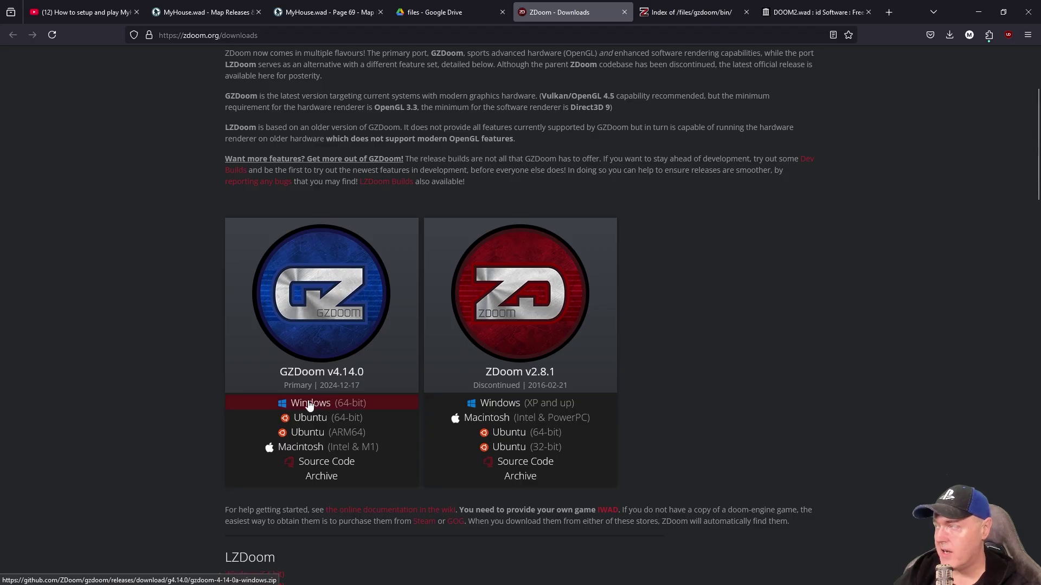
# - Open the DOOM2.wad item on the Internet Archive and show all of its files
pyautogui.hotkey('ctrl', 'Tab')
pyautogui.click(815, 13)
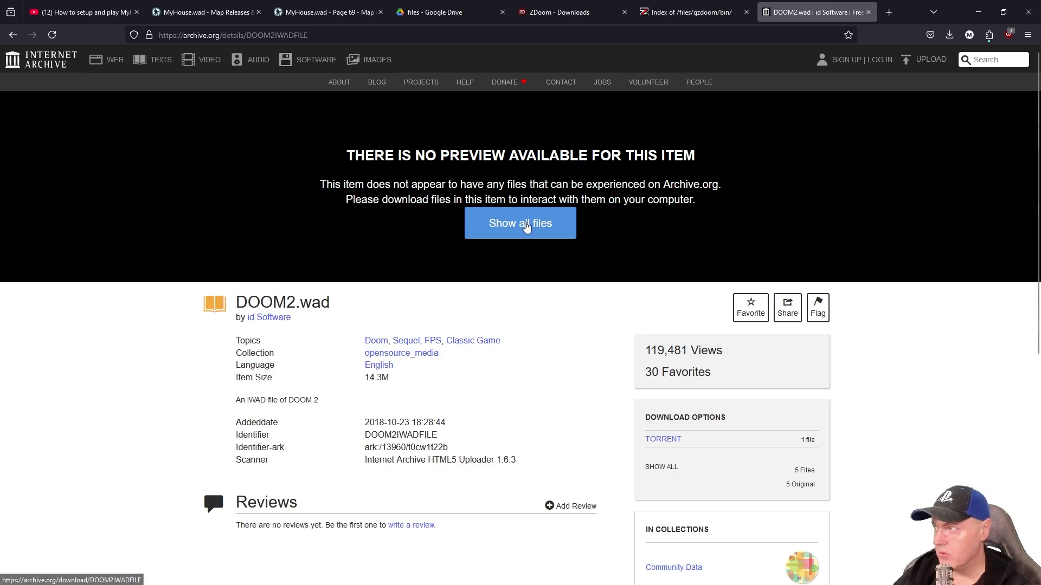
pyautogui.click(528, 225)
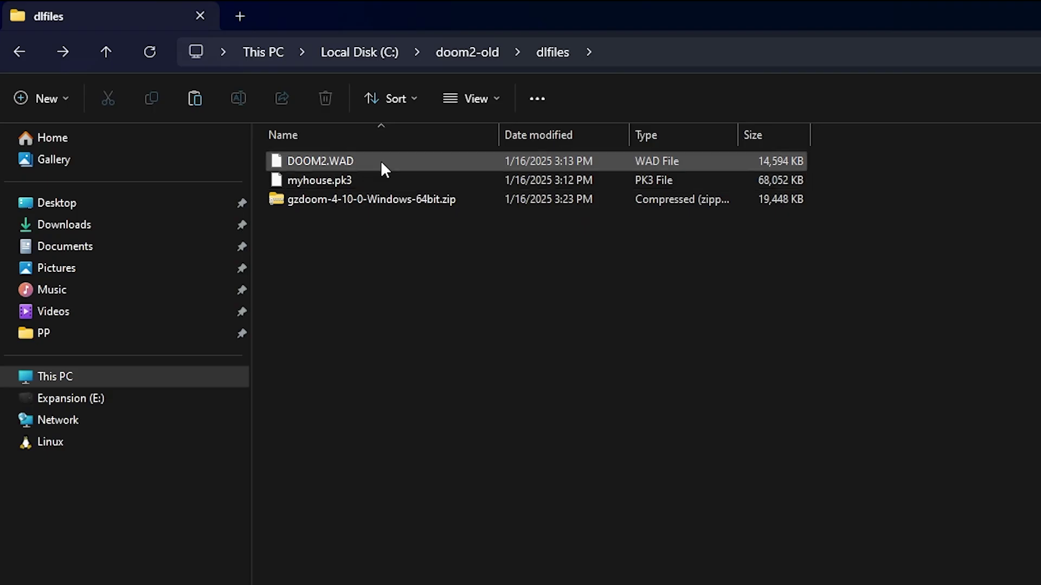
# - Check that dlfiles in File Explorer holds DOOM2.WAD, myhouse.pk3 and gzdoom-4-10-0-Windows-64bit.zip
pyautogui.click(381, 161)
pyautogui.keyDown('ctrl'); pyautogui.click(392, 183); pyautogui.keyUp('ctrl')
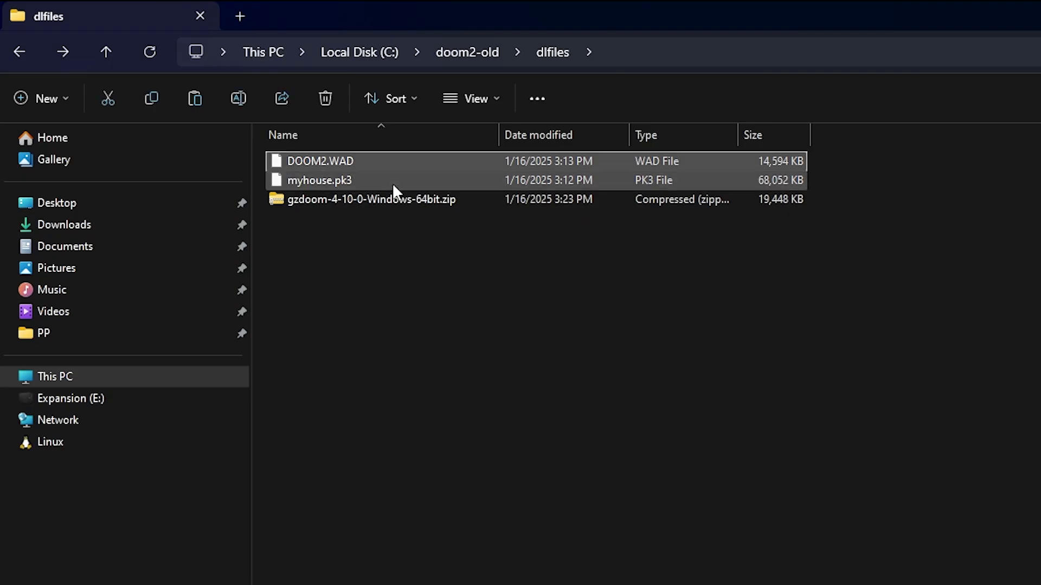
pyautogui.click(391, 184)
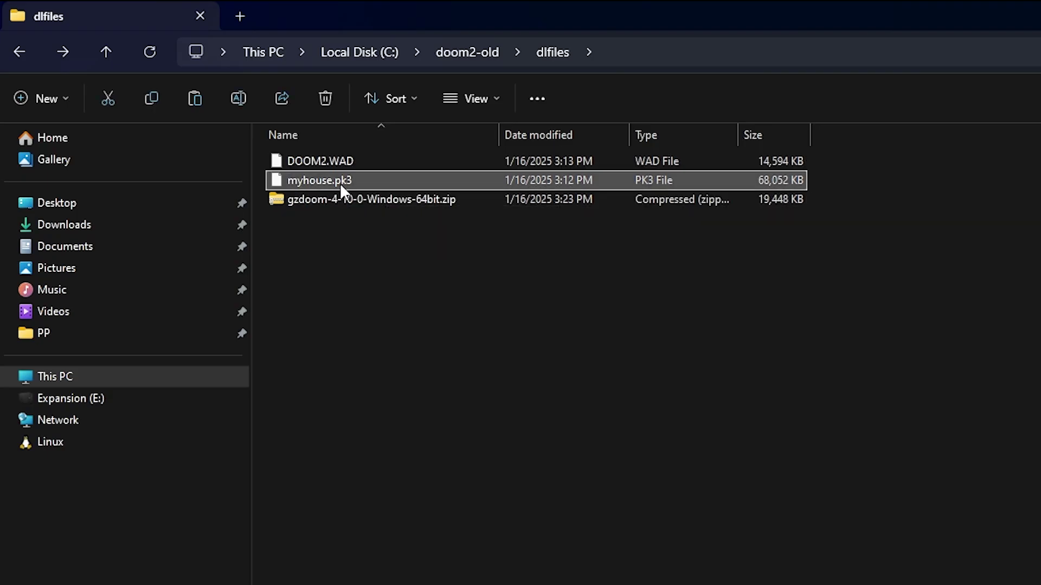
pyautogui.click(359, 202)
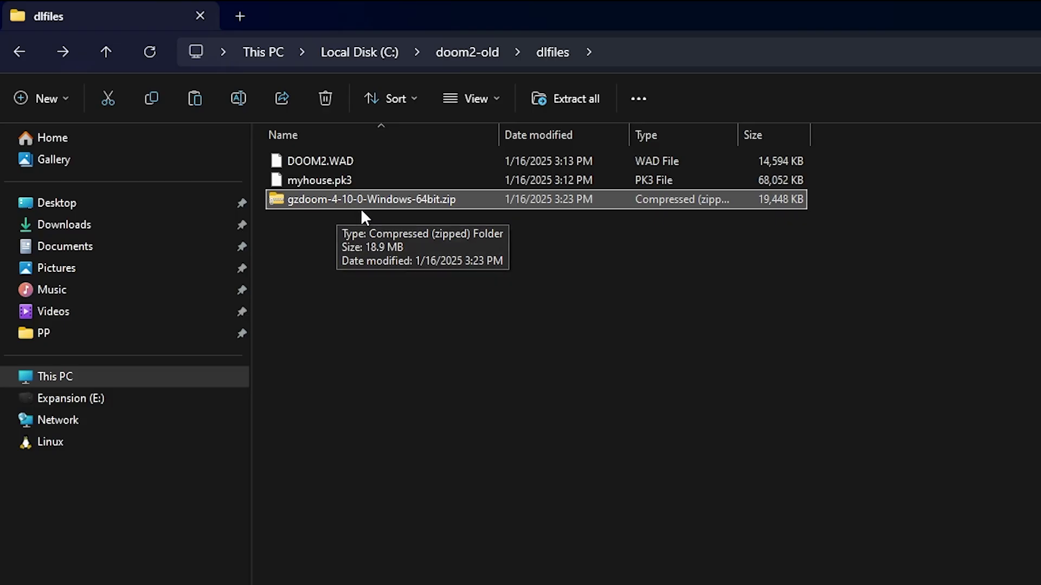
pyautogui.click(409, 424)
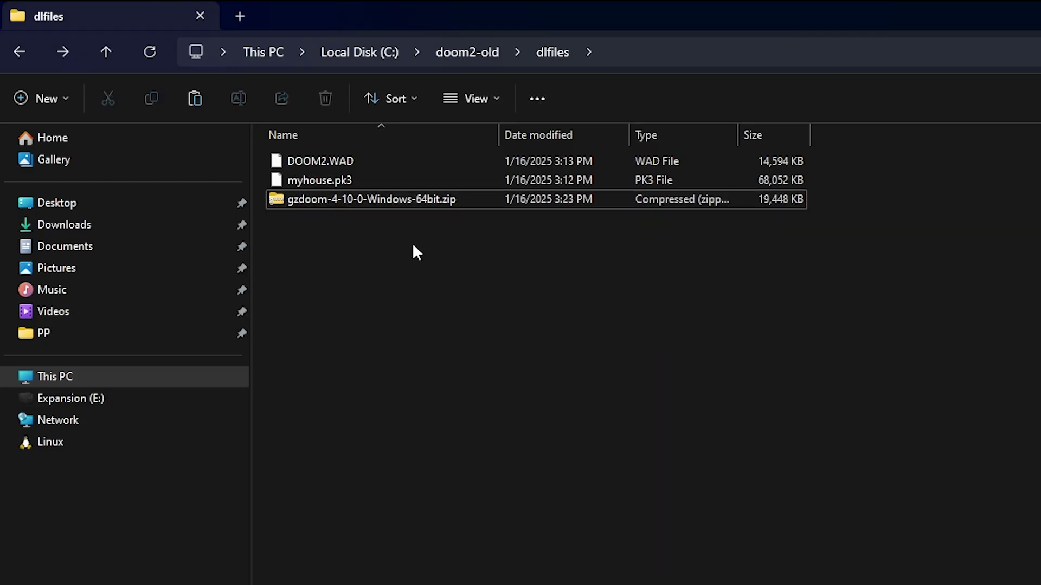
# - Extract gzdoom-4-10-0-Windows-64bit.zip to C:\doom2-old\
pyautogui.click(379, 199)
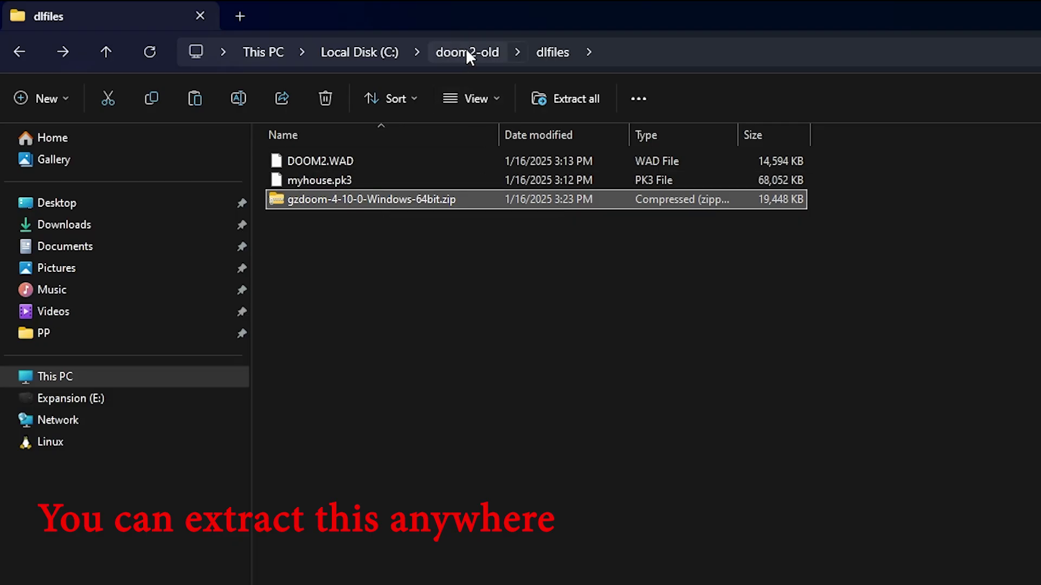
pyautogui.rightClick(377, 204)
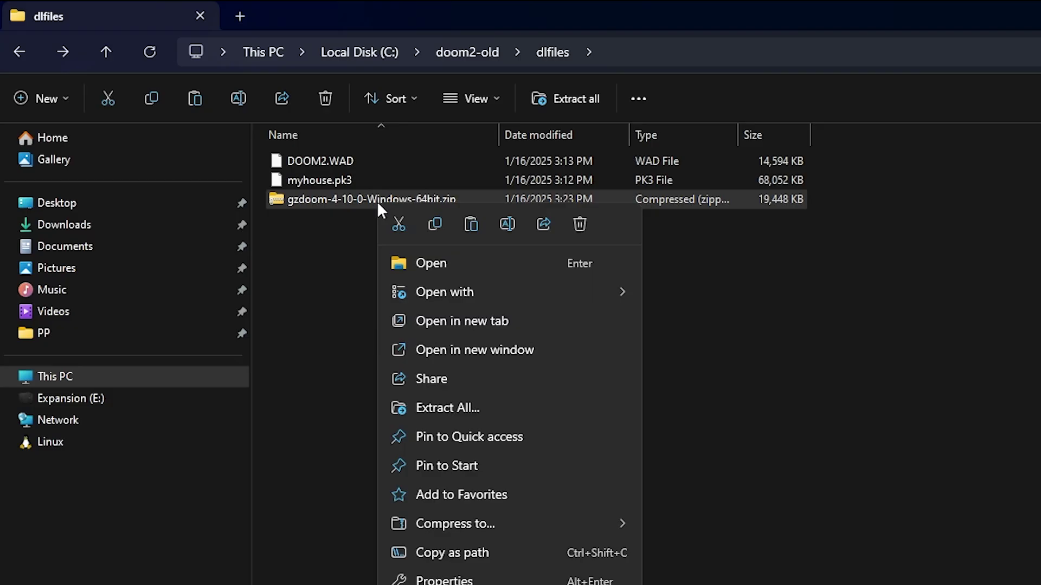
pyautogui.click(455, 410)
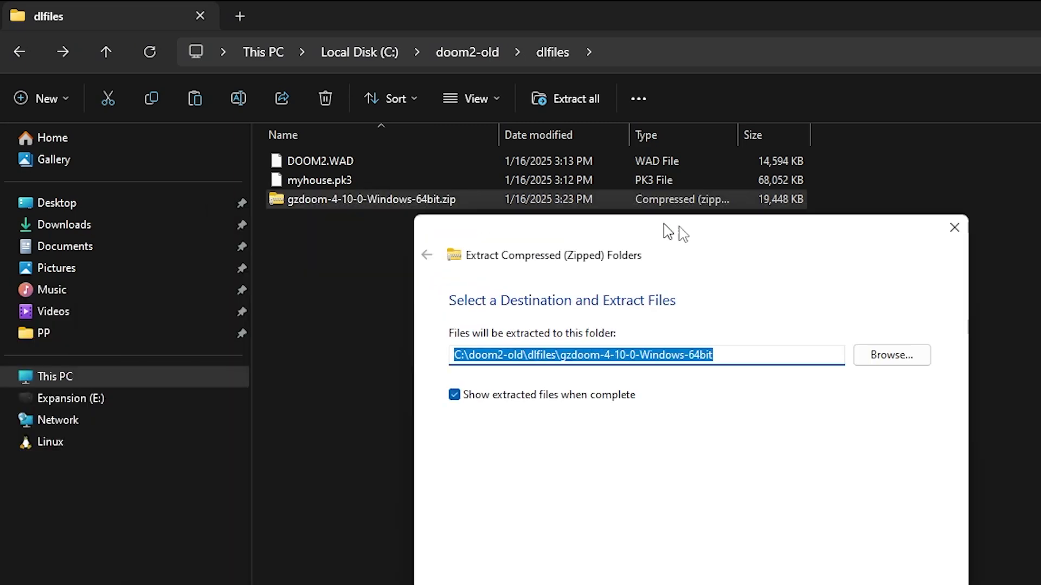
pyautogui.moveTo(669, 225); pyautogui.dragTo(816, 296)
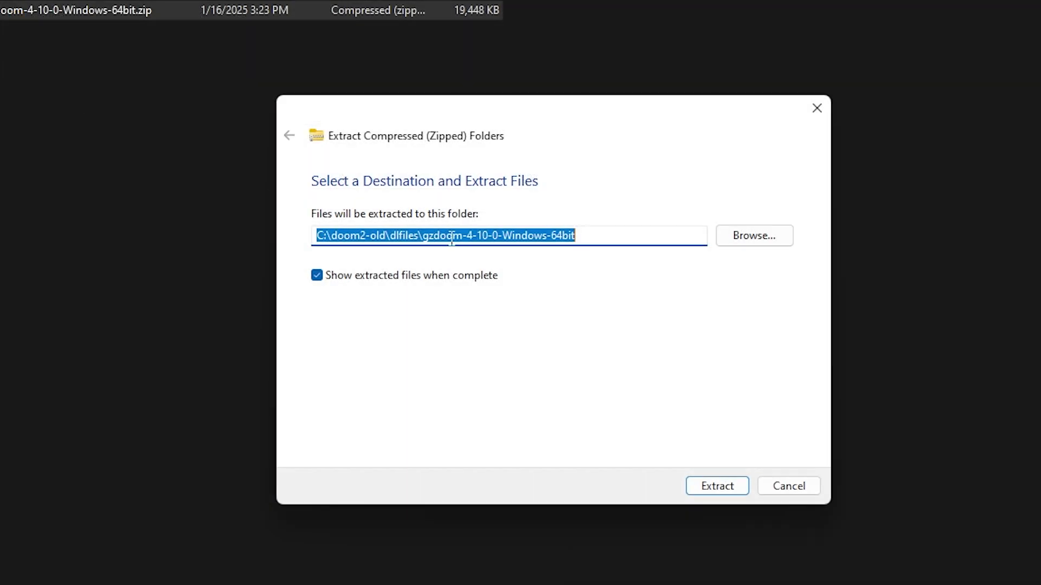
pyautogui.write('C:\\doom2-old\\')
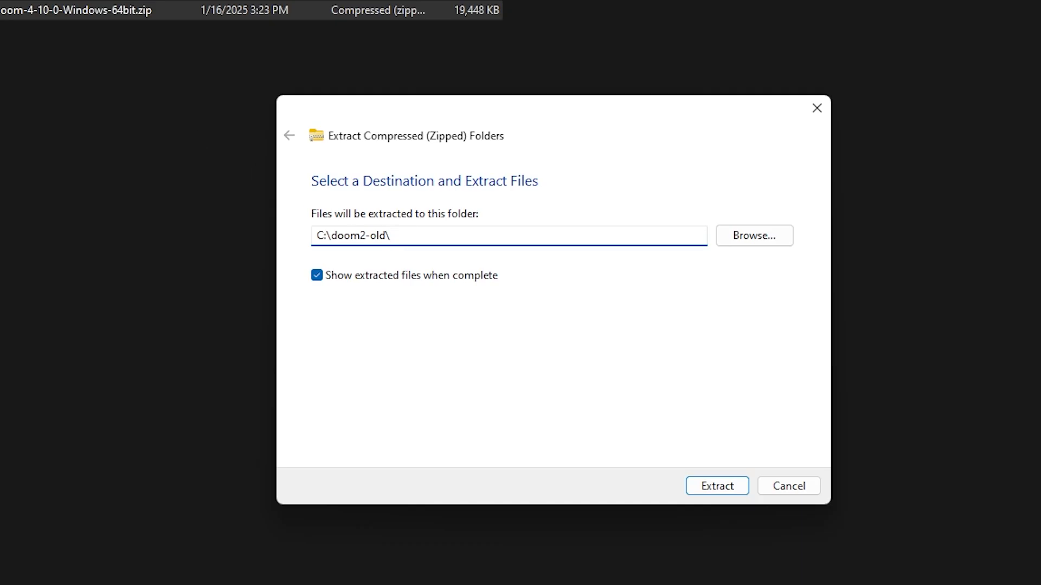
pyautogui.click(718, 481)
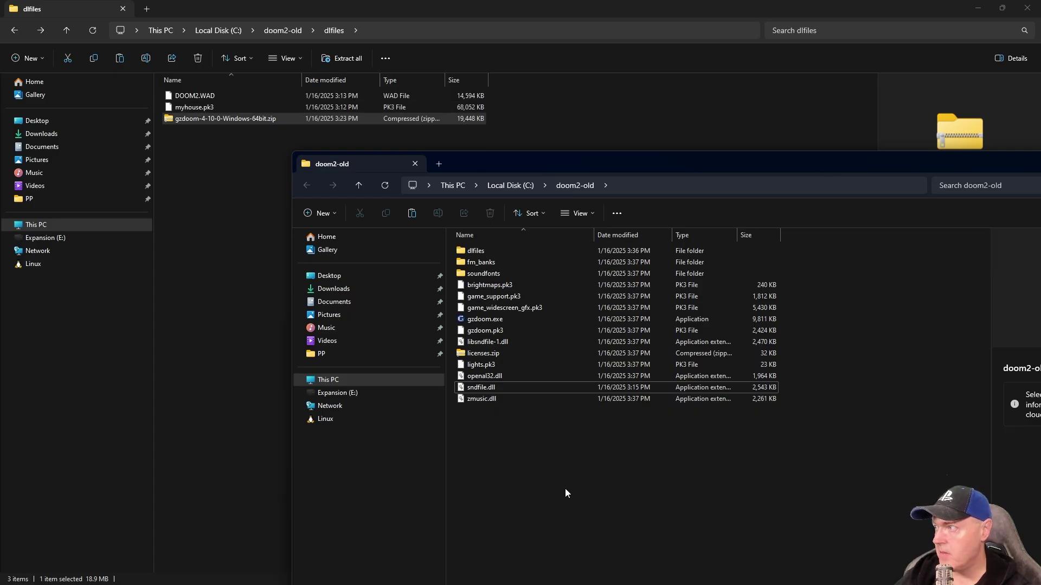
# - Copy DOOM2.WAD and myhouse.pk3 from the dlfiles folder into the doom2-old folder
pyautogui.moveTo(506, 106); pyautogui.dragTo(255, 90)
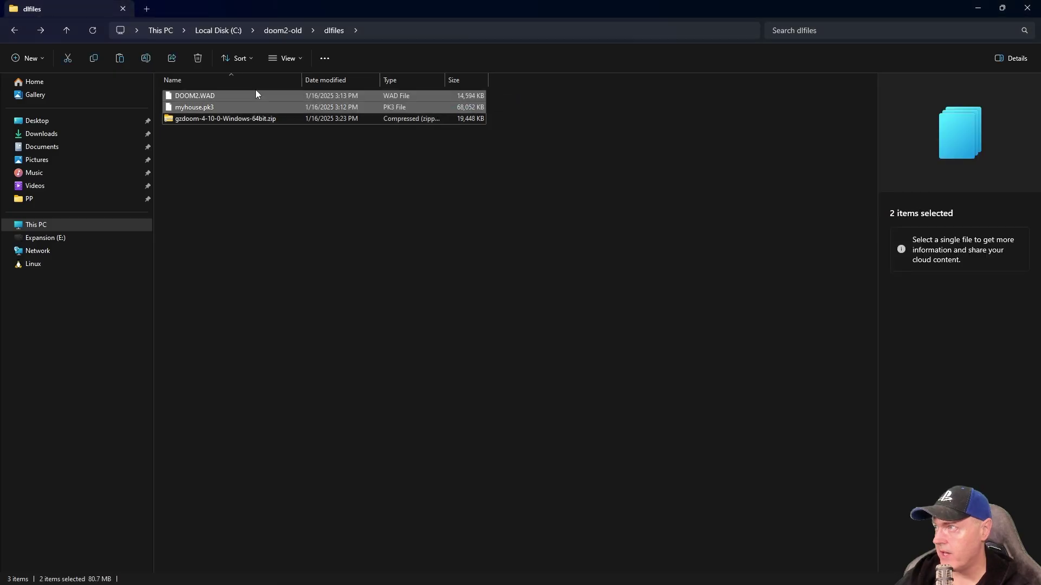
pyautogui.rightClick(200, 95)
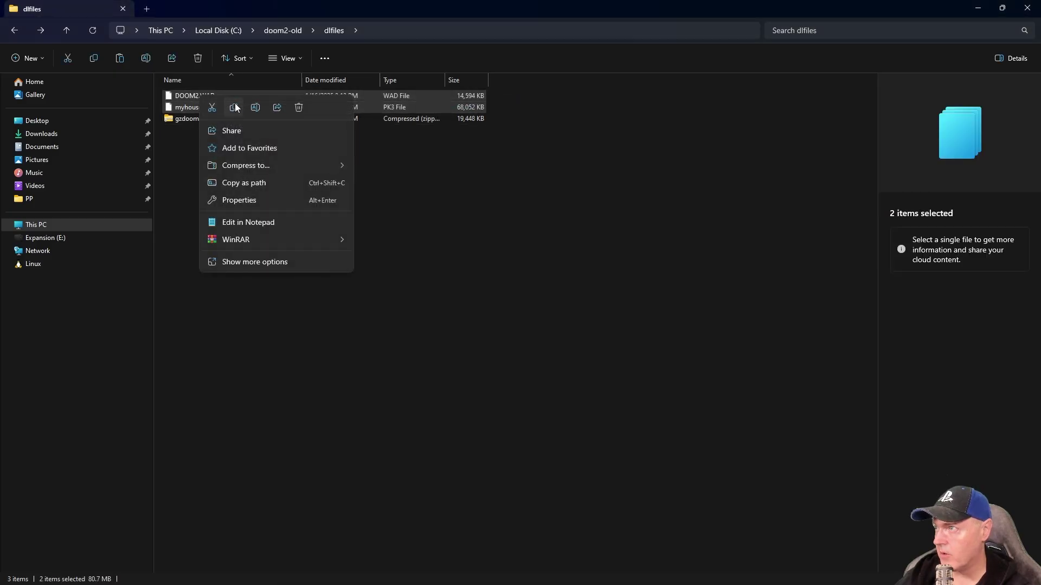
pyautogui.click(237, 107)
pyautogui.hotkey('alt', 'Tab')
pyautogui.rightClick(511, 482)
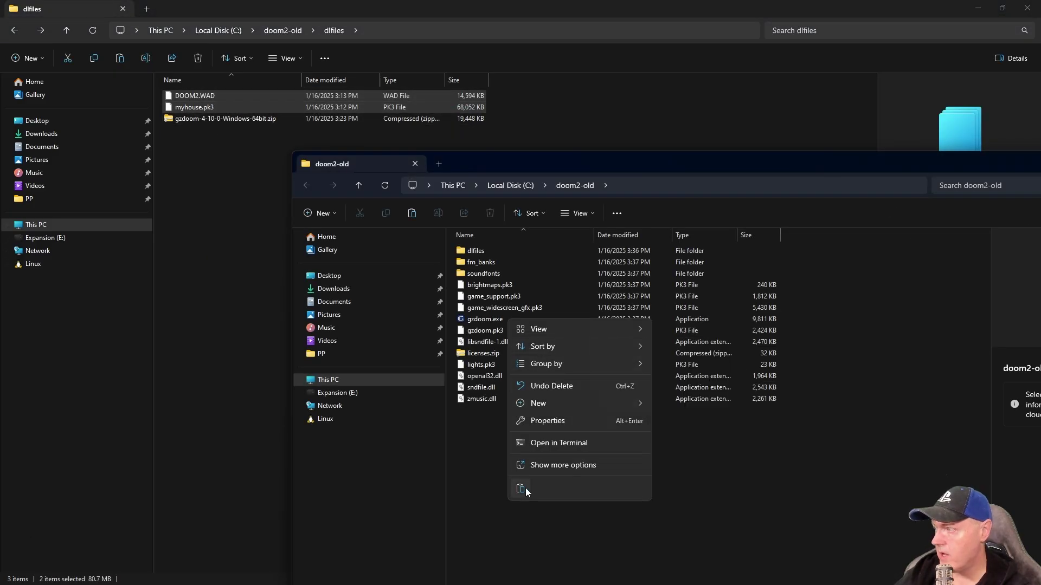
pyautogui.click(520, 488)
pyautogui.click(538, 489)
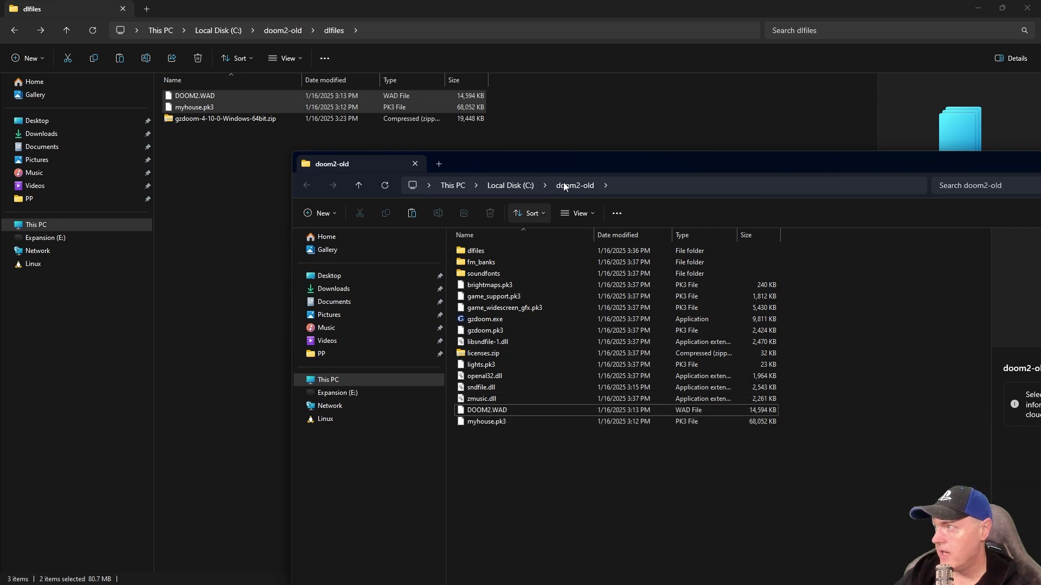
# - Maximize the doom2-old folder window and open myhouse.pk3 with gzdoom.exe
pyautogui.moveTo(567, 158); pyautogui.dragTo(536, 3)
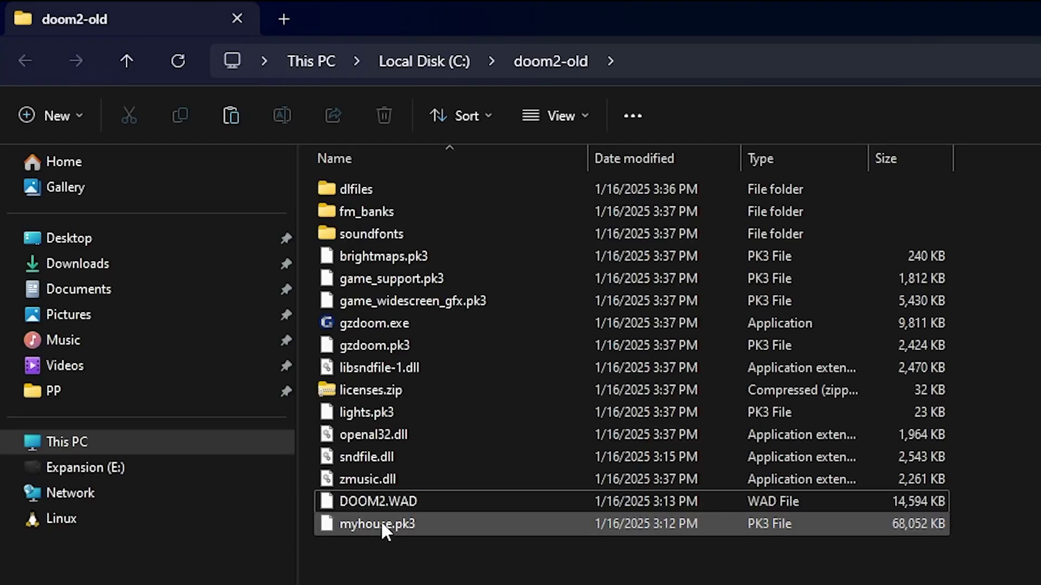
pyautogui.click(198, 268)
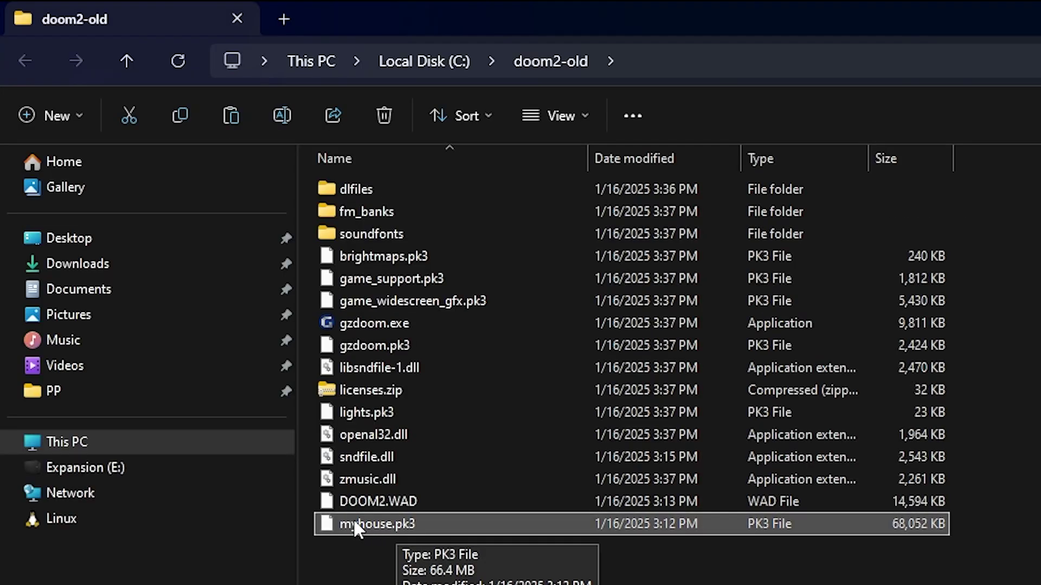
pyautogui.moveTo(356, 524); pyautogui.dragTo(372, 321)
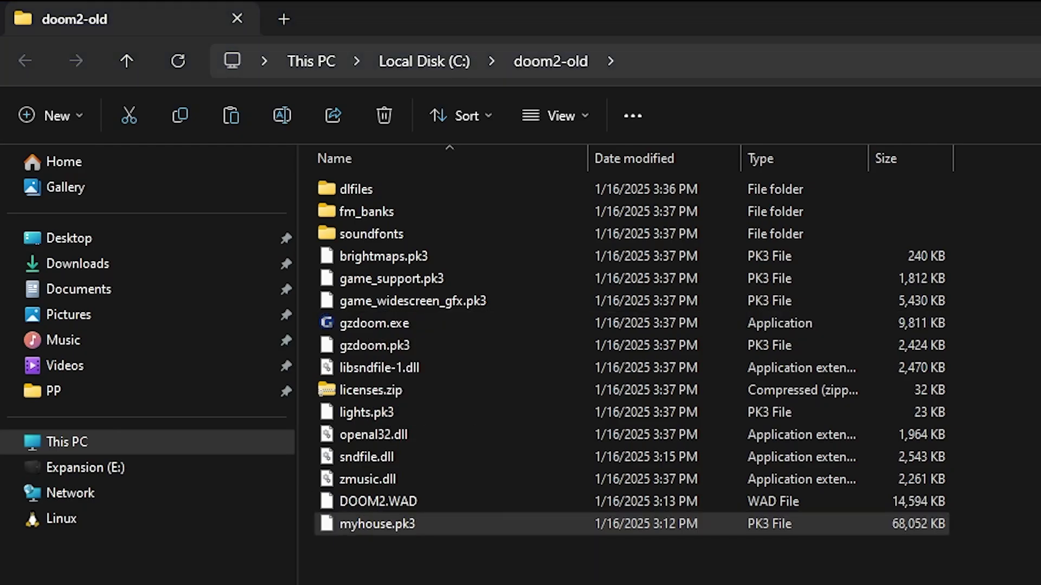